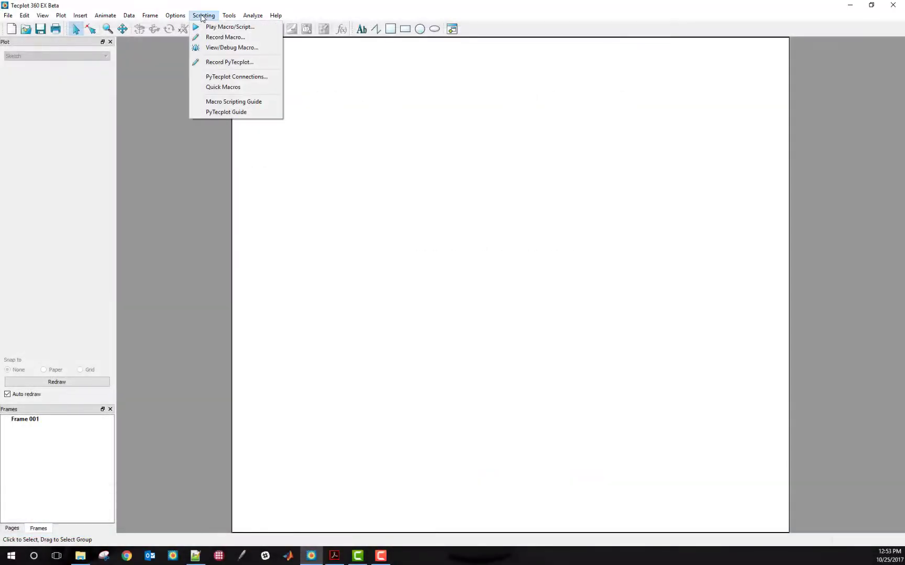
# Step: Start recording a PyTecplot script to Recorded.py, replacing the existing file
pyautogui.click(199, 64)
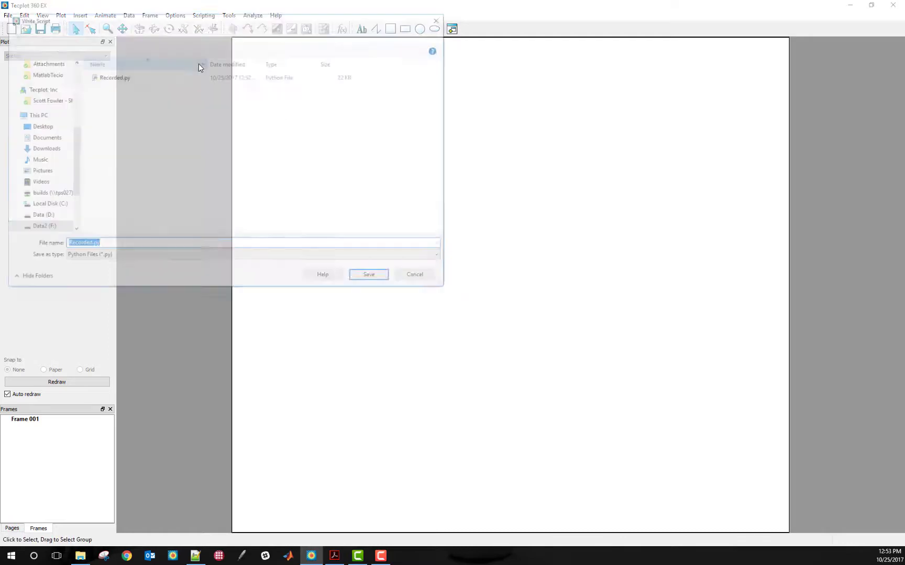
pyautogui.click(182, 75)
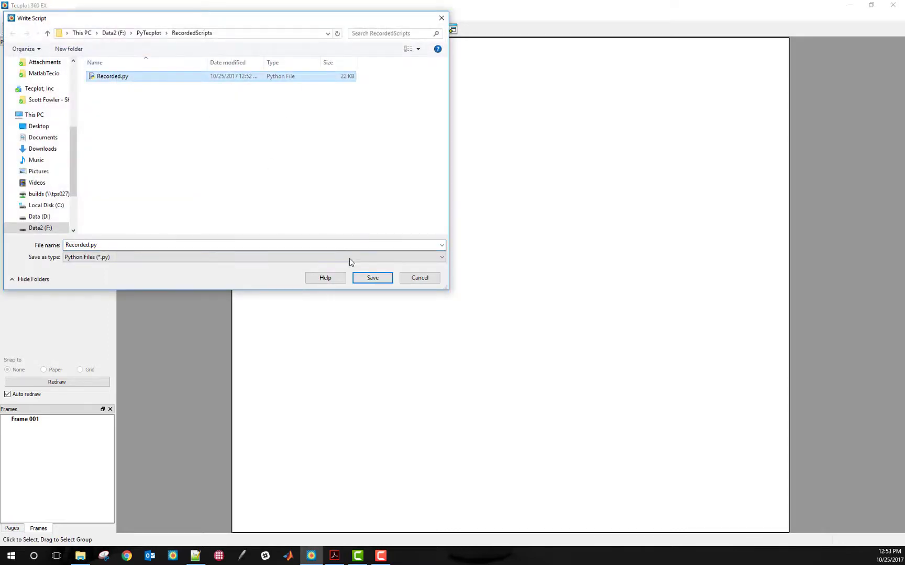
pyautogui.click(370, 278)
pyautogui.click(512, 291)
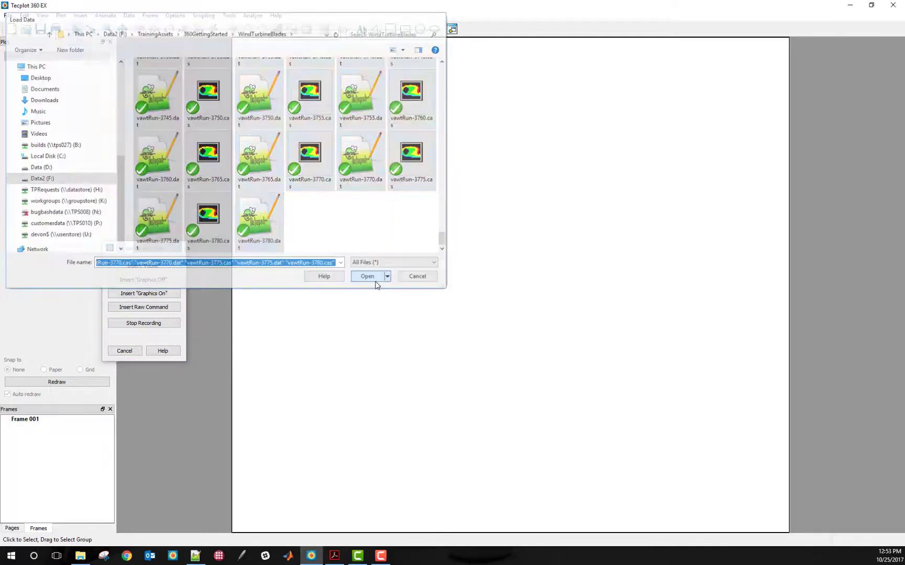
# Step: Load the wind turbine data files and calculate vorticity magnitude
pyautogui.click(367, 276)
pyautogui.click(229, 15)
pyautogui.click(262, 68)
pyautogui.click(462, 331)
pyautogui.click(228, 15)
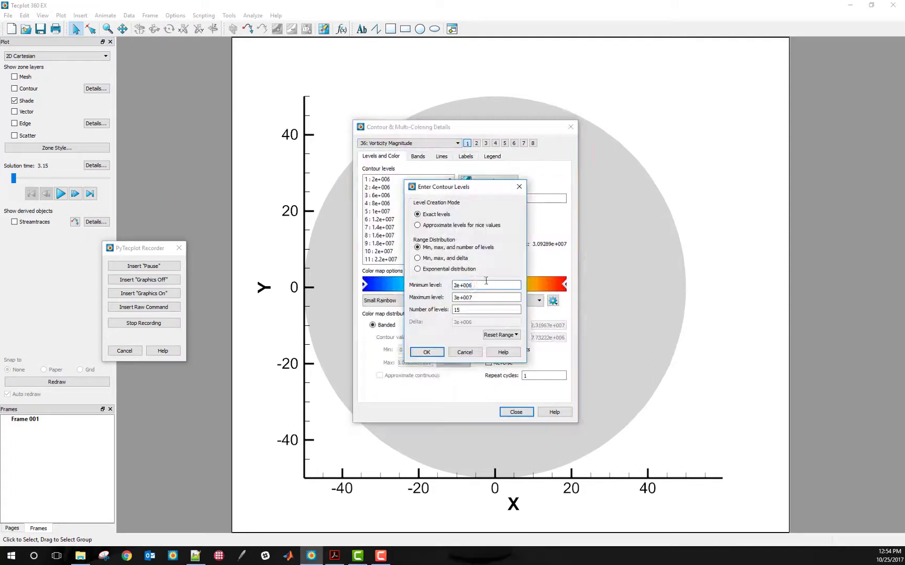
pyautogui.write('0')
# Step: Apply evenly spaced contour levels with a low-value cutoff and turn on contour coloring
pyautogui.click(426, 352)
pyautogui.click(488, 337)
pyautogui.write('7')
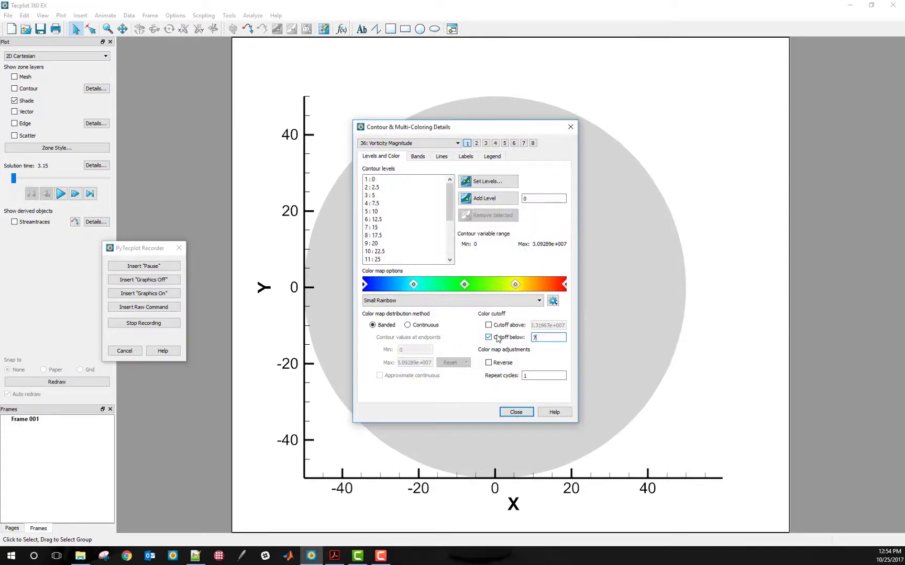
pyautogui.click(517, 412)
pyautogui.click(498, 311)
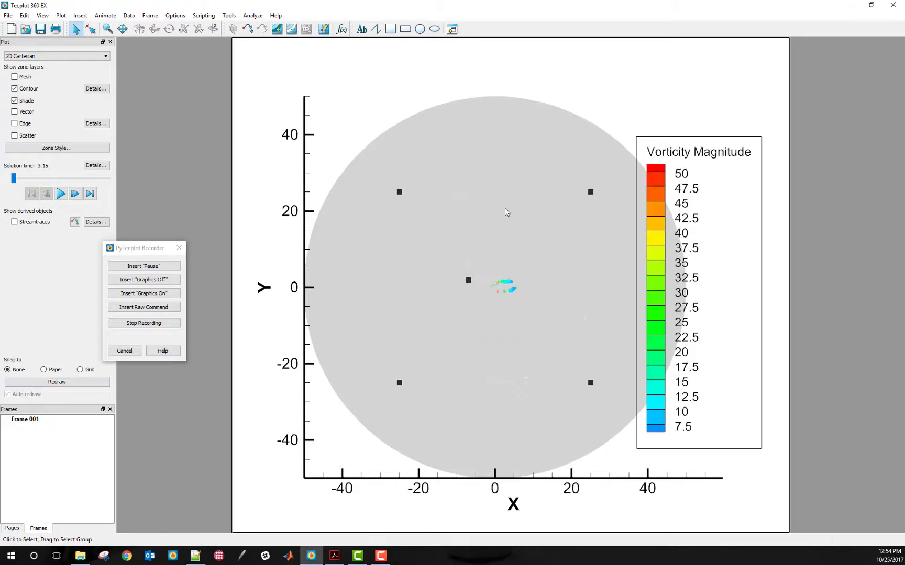
# Step: Zoom on the vortices near the origin, put the legend horizontal at top, and stop recording
pyautogui.press('z')
pyautogui.moveTo(485, 276); pyautogui.dragTo(531, 306)
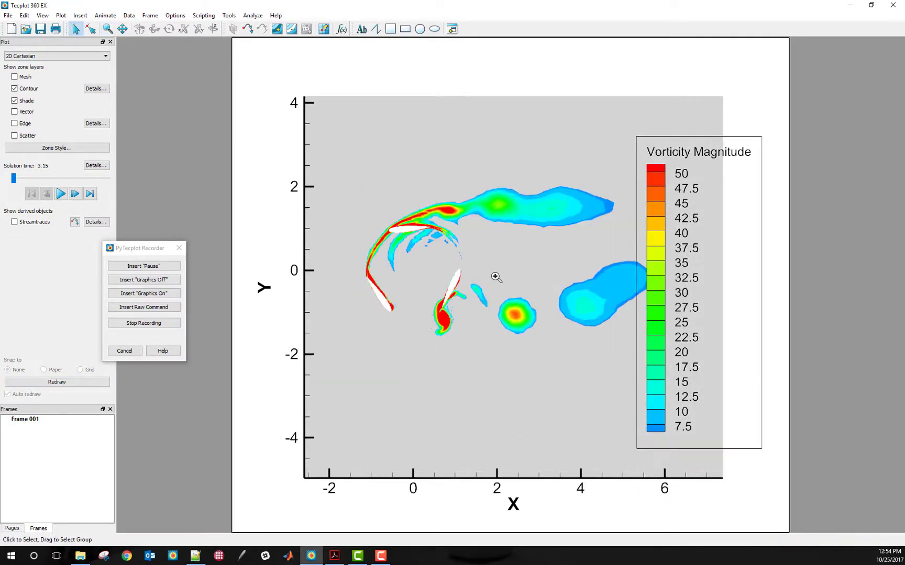
pyautogui.click(415, 180)
pyautogui.click(515, 412)
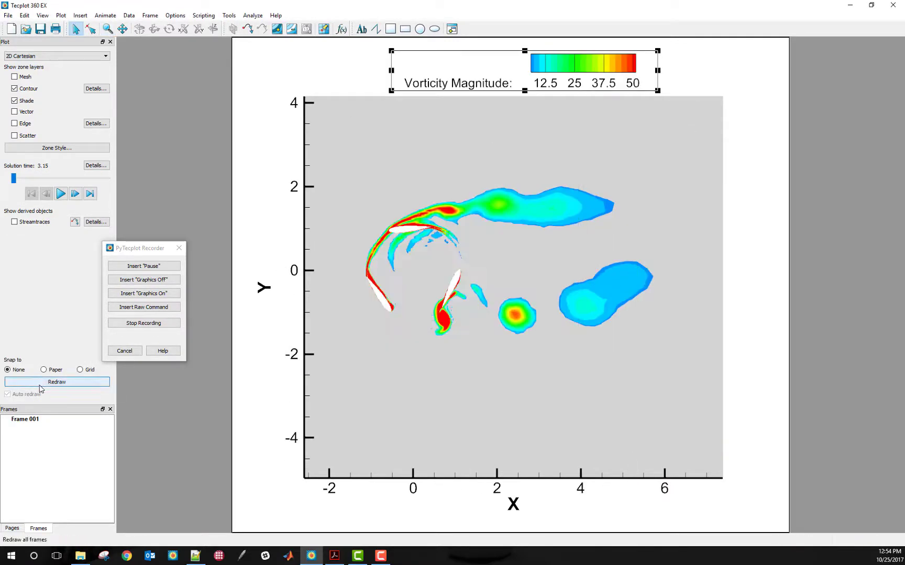
pyautogui.click(112, 322)
pyautogui.click(433, 290)
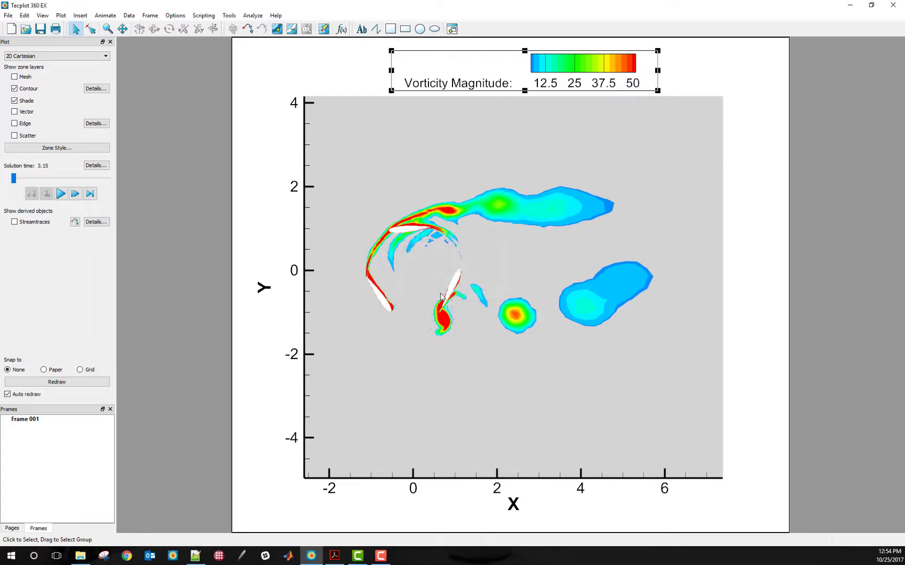
# Step: Reload Recorded.py in Notepad++ and review its data-loading and analysis commands
pyautogui.moveTo(195, 556)
pyautogui.click(196, 508)
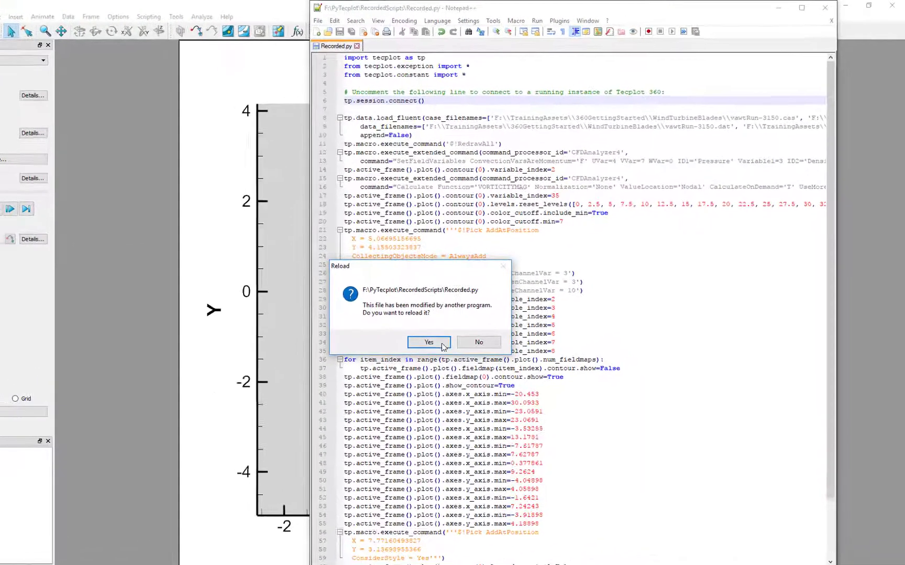
pyautogui.click(429, 342)
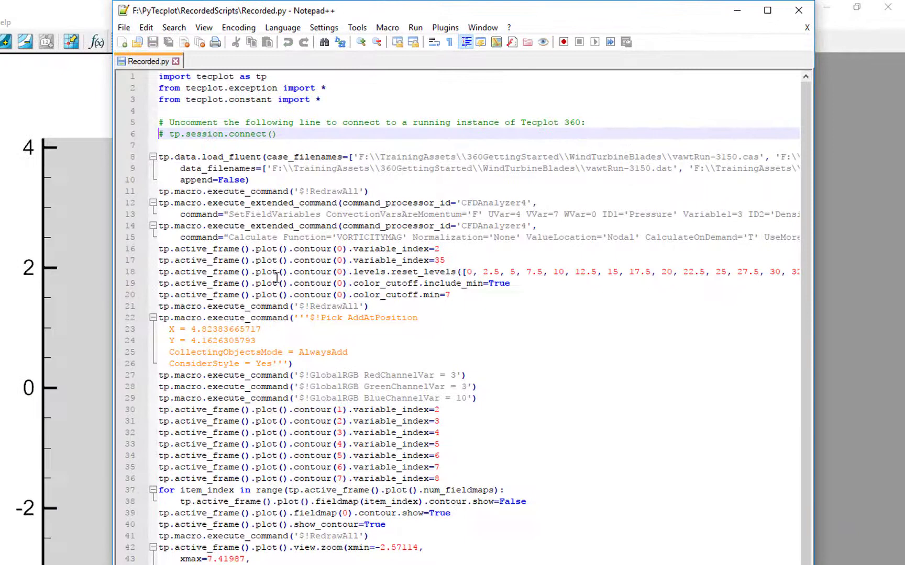
pyautogui.moveTo(196, 147); pyautogui.dragTo(281, 180)
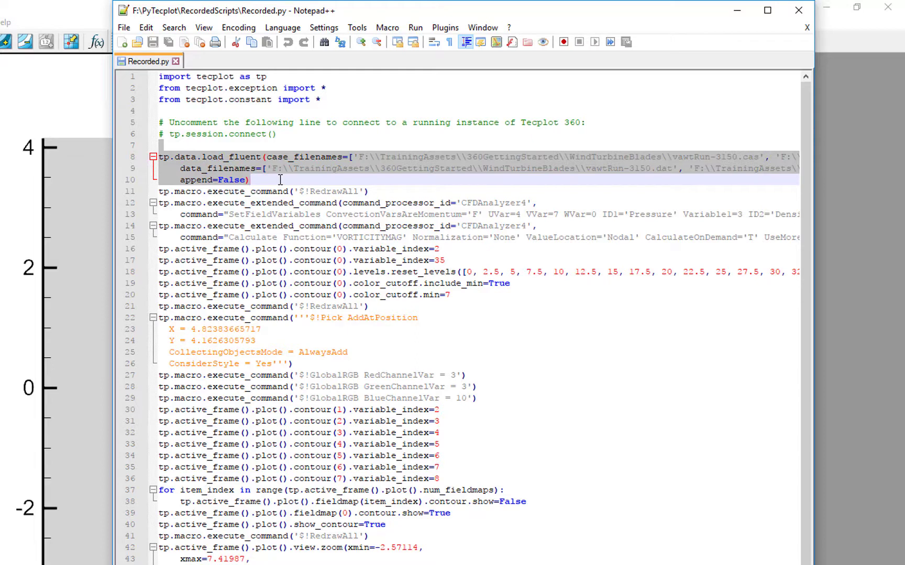
pyautogui.click(280, 181)
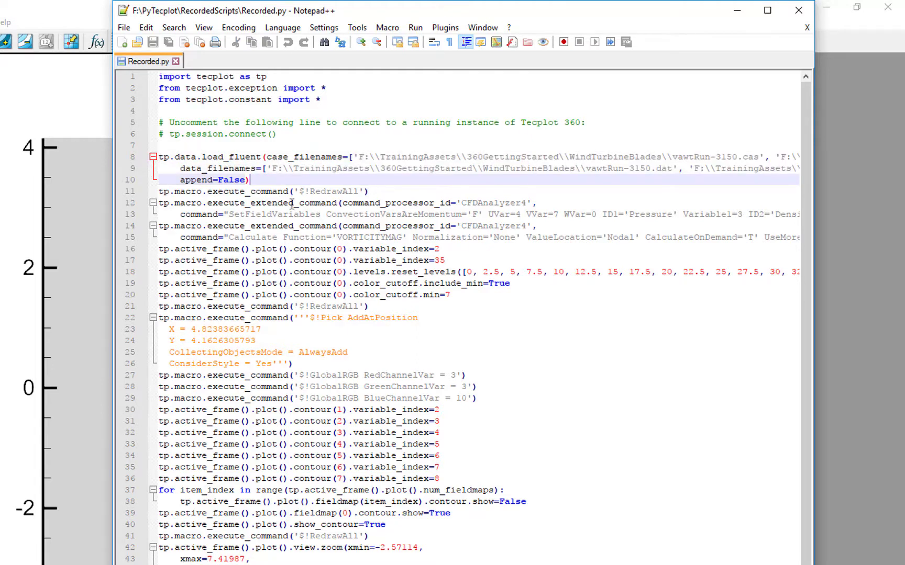
pyautogui.click(292, 204)
pyautogui.moveTo(206, 204); pyautogui.dragTo(544, 204)
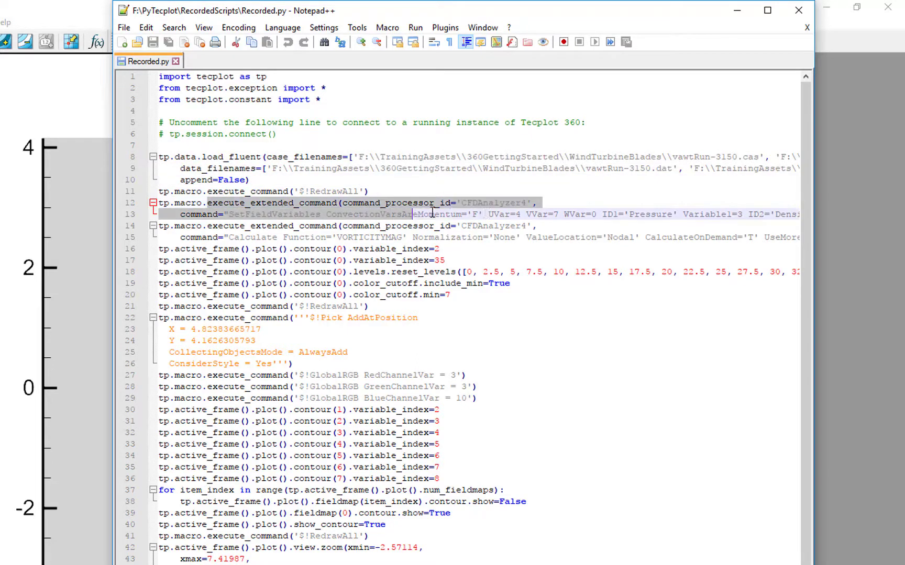
pyautogui.click(420, 341)
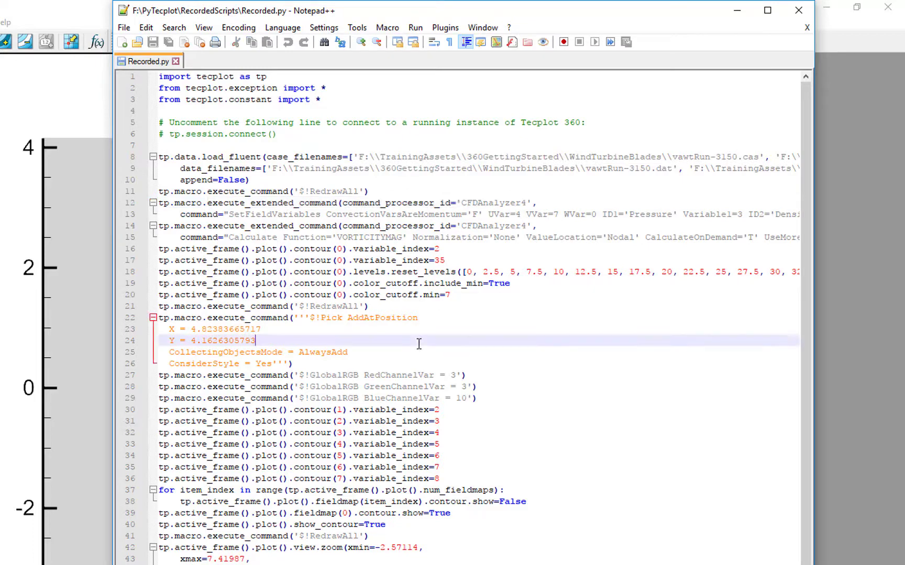
pyautogui.scroll(-1, 286, 381)
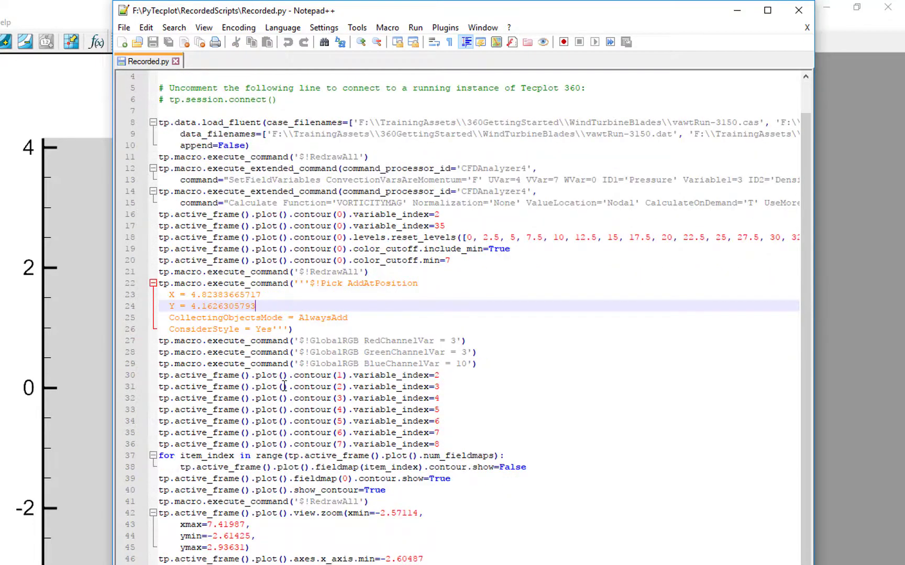
pyautogui.scroll(-1, 288, 425)
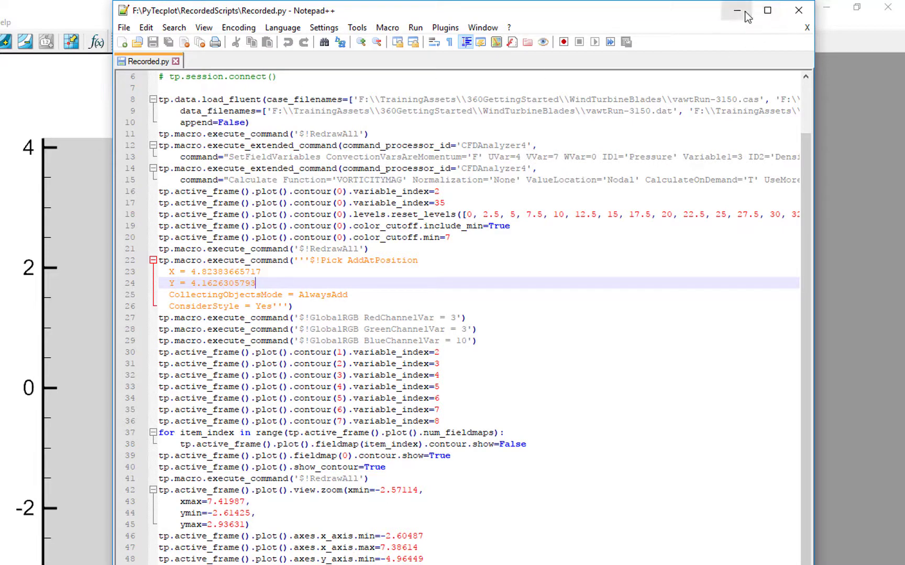
# Step: Uncomment tp.session.connect() on line 6, save the script, and minimize Notepad++
pyautogui.click(169, 76)
pyautogui.scroll(2, 170, 78)
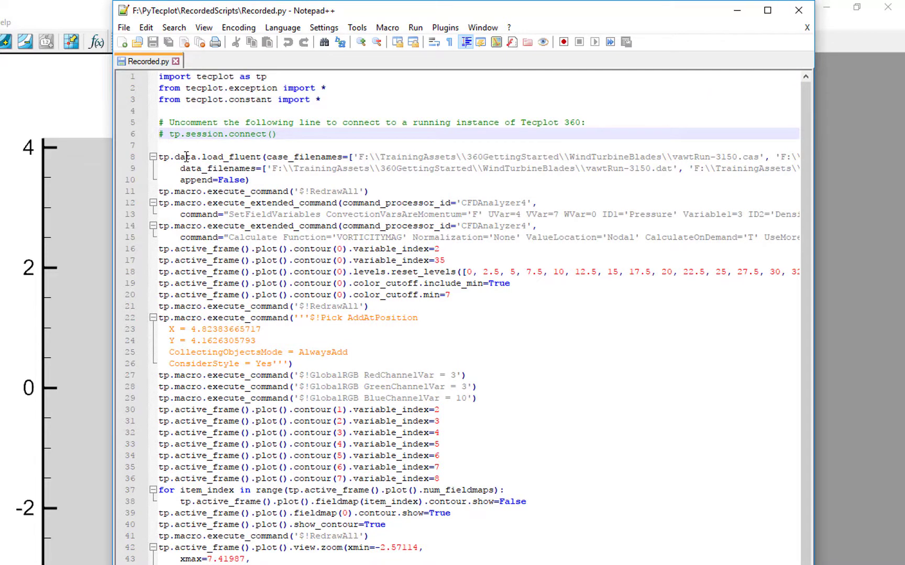
pyautogui.press('BackSpace')
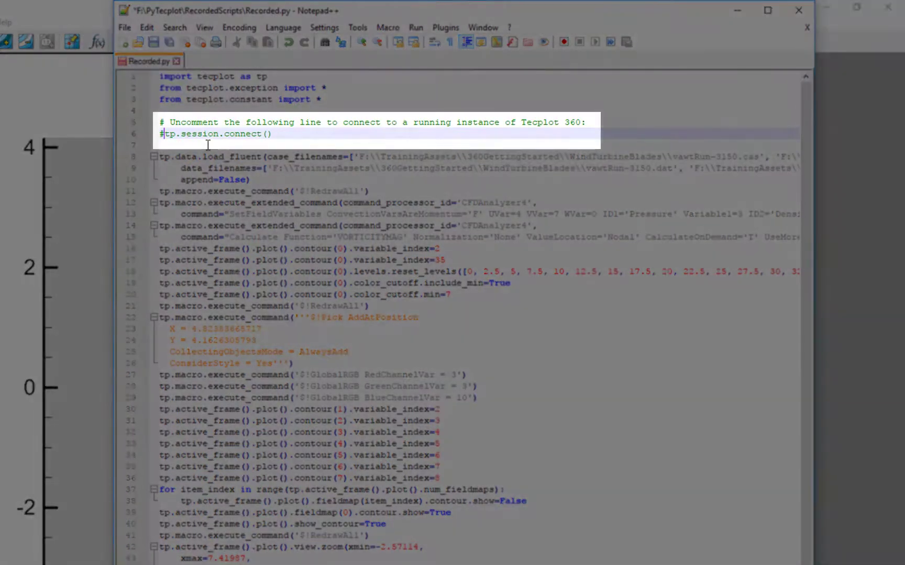
pyautogui.press('BackSpace')
pyautogui.hotkey('ctrl', 's')
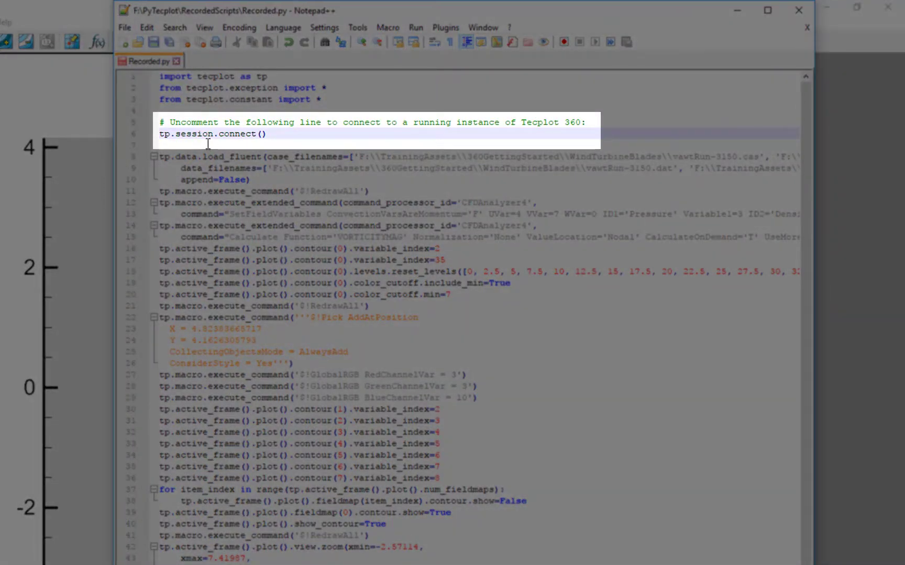
pyautogui.click(299, 225)
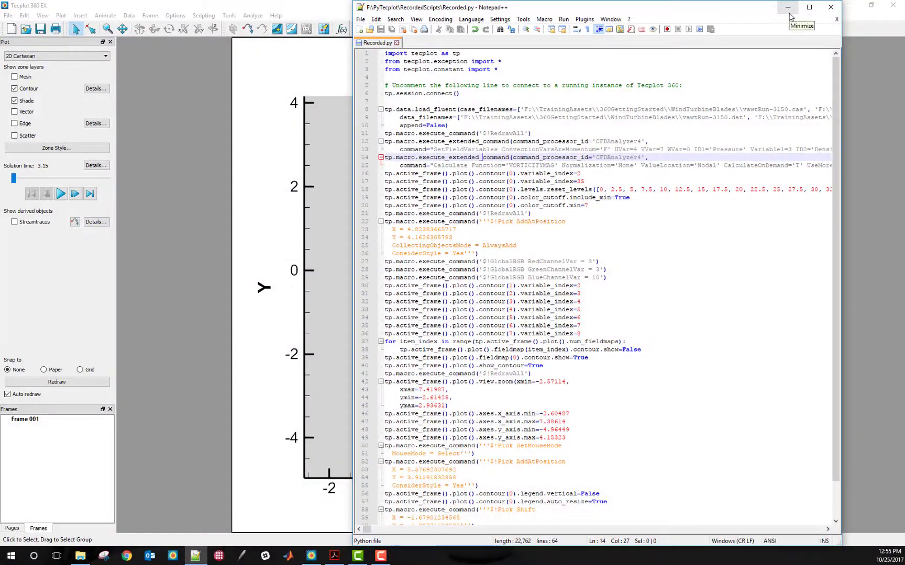
pyautogui.click(787, 7)
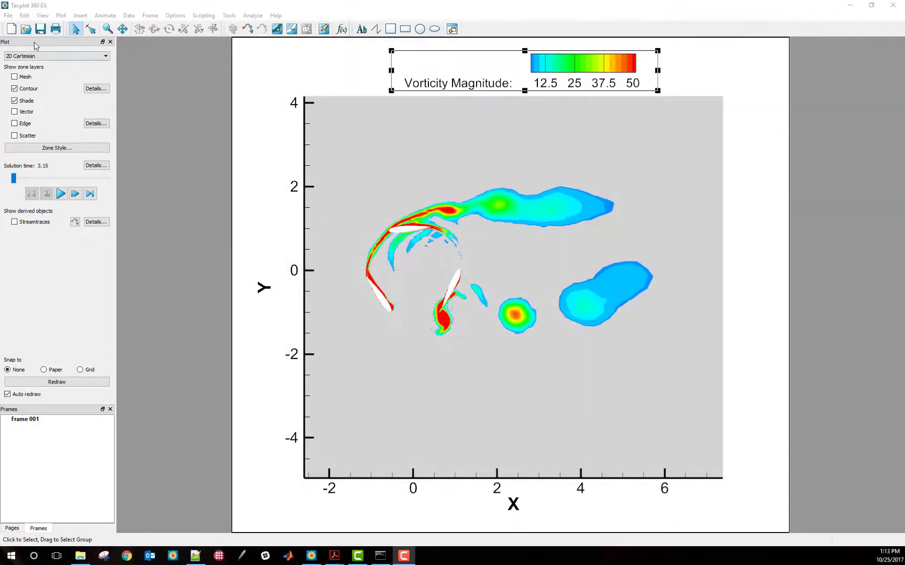
# Step: Discard the old layout for a new one and enable Accept connections for PyTecplot
pyautogui.click(12, 28)
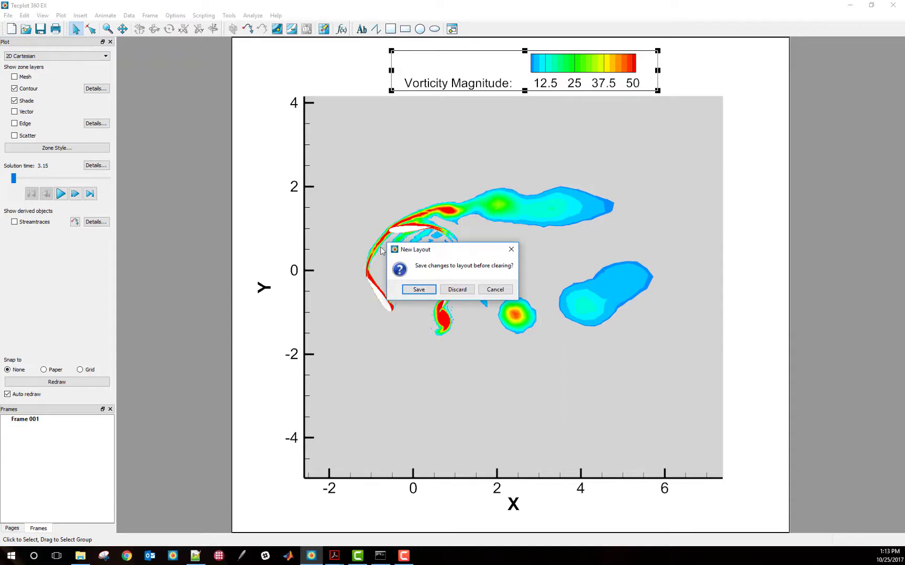
pyautogui.click(461, 289)
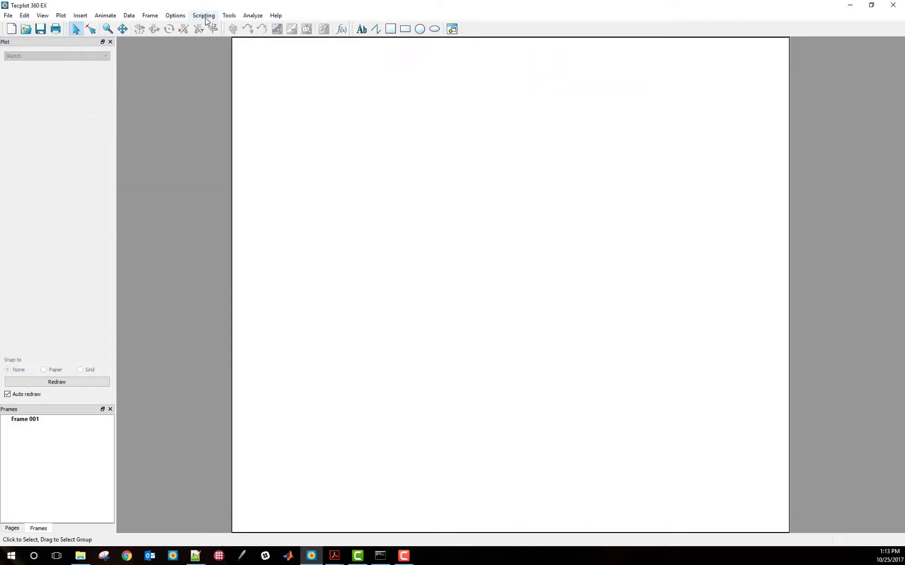
pyautogui.click(204, 15)
pyautogui.click(213, 76)
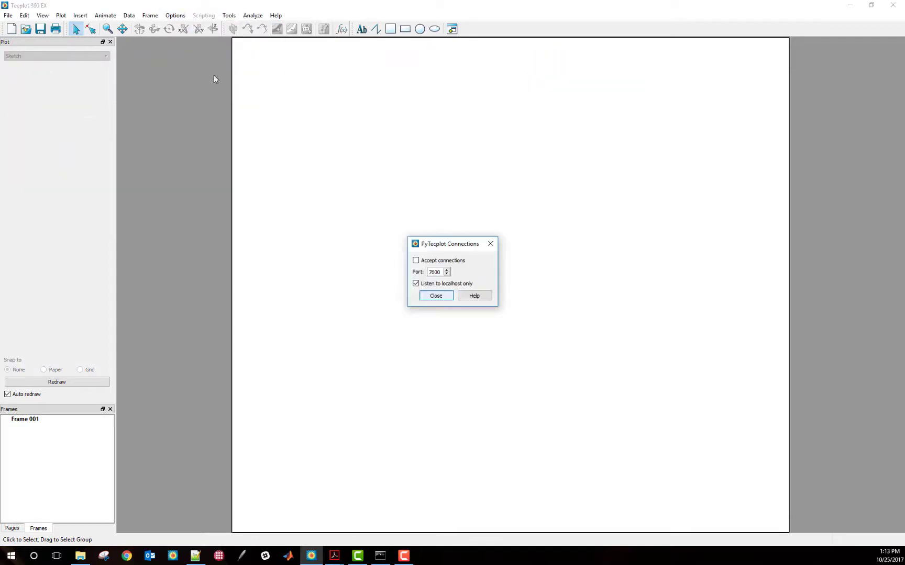
pyautogui.click(417, 260)
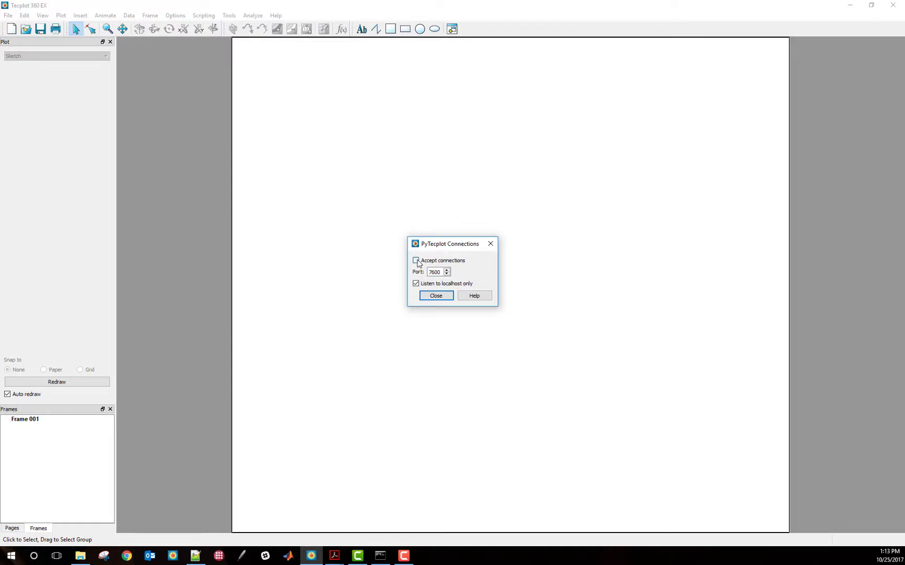
pyautogui.click(436, 296)
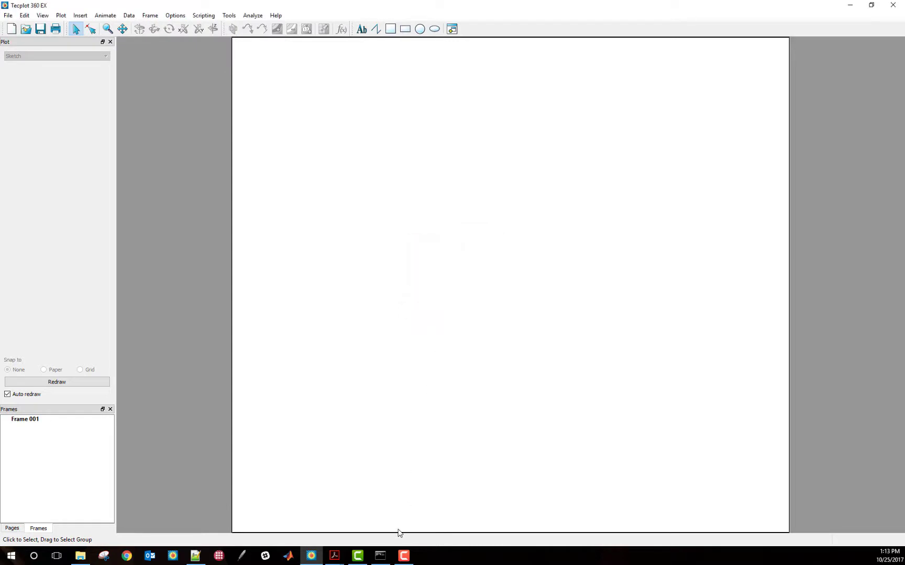
# Step: Run 'python Recorded.py' in the Command Prompt, then drag the console aside
pyautogui.click(381, 557)
pyautogui.click(351, 306)
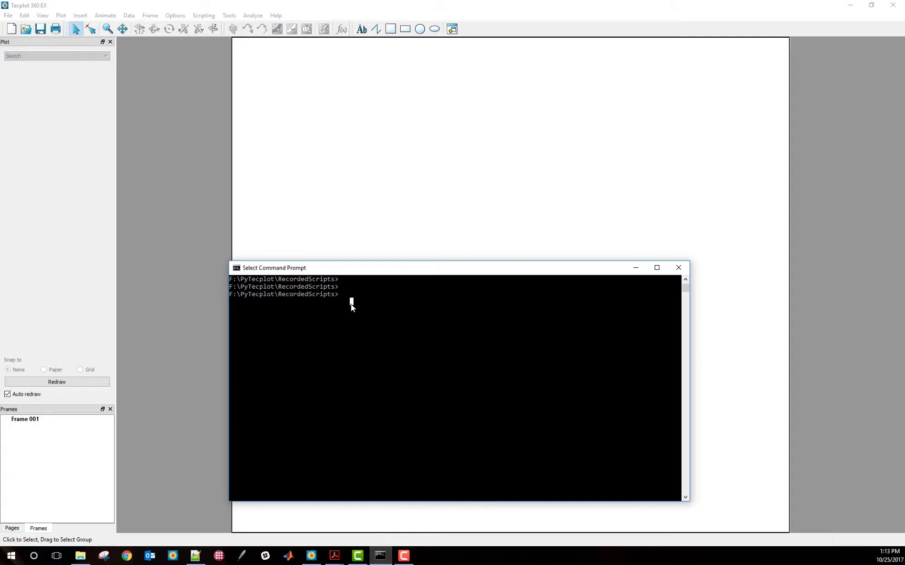
pyautogui.write('pytho')
pyautogui.write('n Rec')
pyautogui.press('Tab')
pyautogui.press('Return')
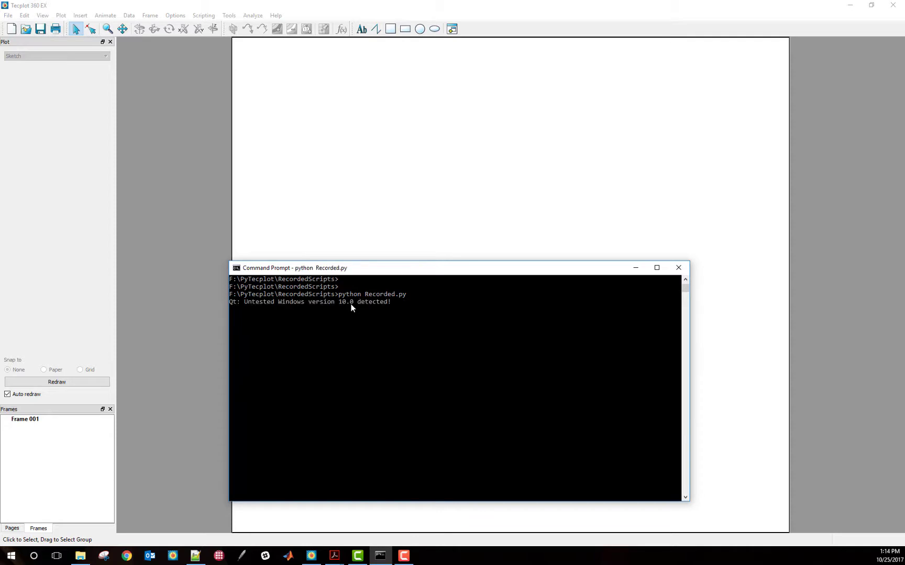
pyautogui.moveTo(328, 274); pyautogui.dragTo(612, 295)
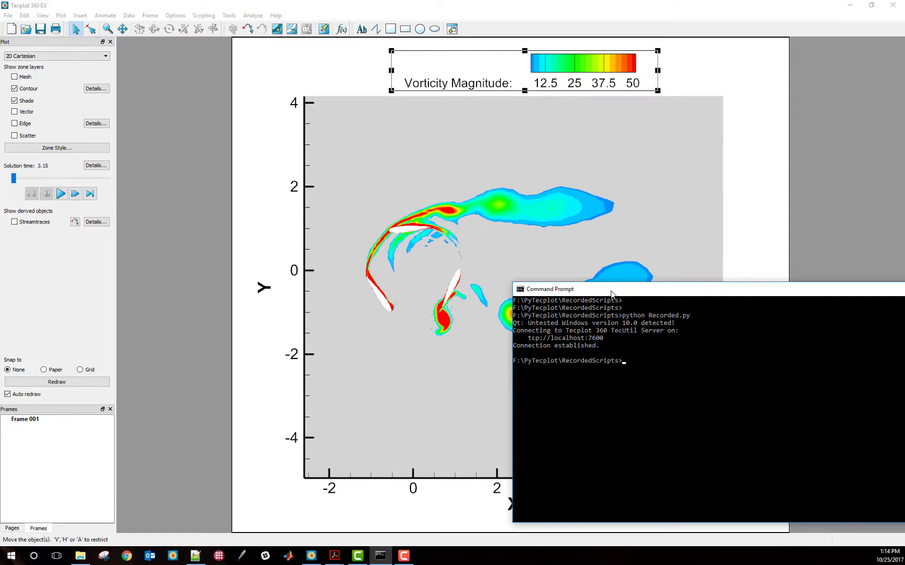
# Step: Bring Tecplot in front of the console to show the rebuilt vorticity contour plot
pyautogui.click(649, 259)
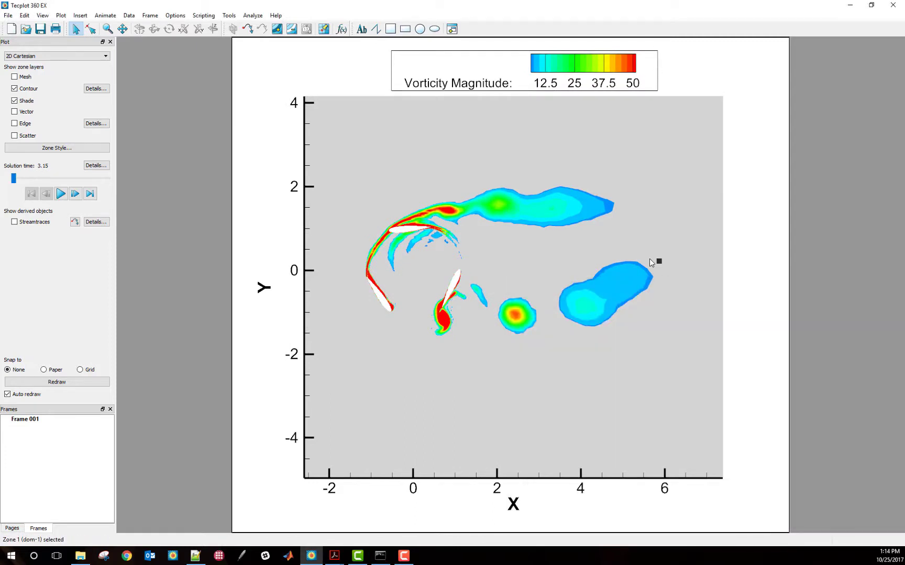